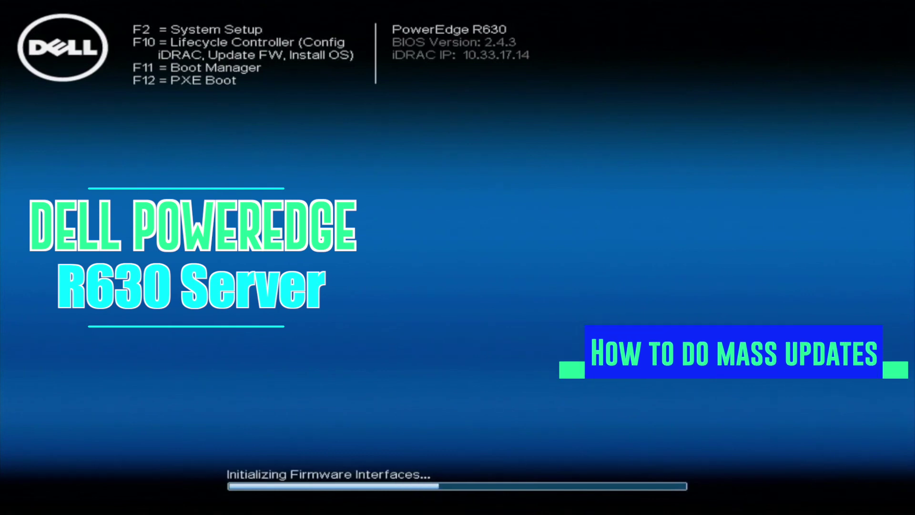
Enter Lifecycle Controller with F10 while the server boots
{"action": "key", "text": "F10"}
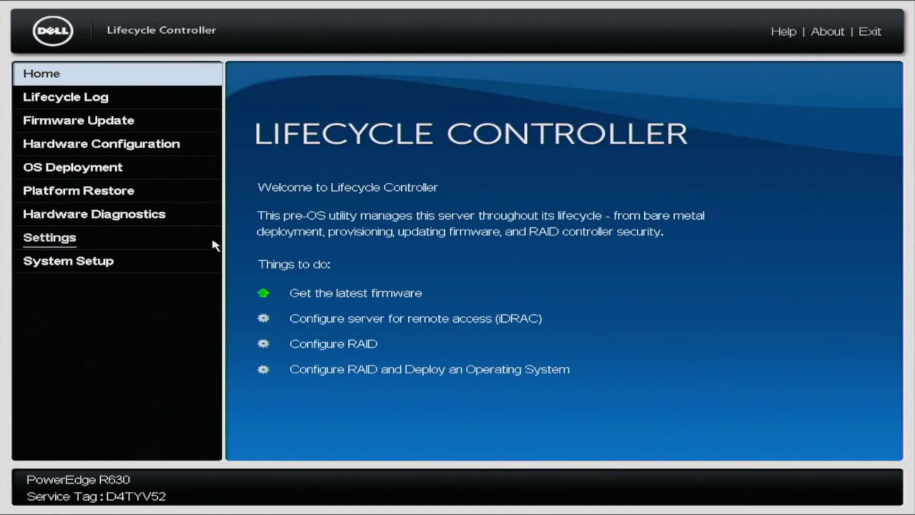
Set Integrated NIC 1's IPv4 address source to DHCP and apply the network settings
{"action": "left_click", "coordinate": [92, 238]}
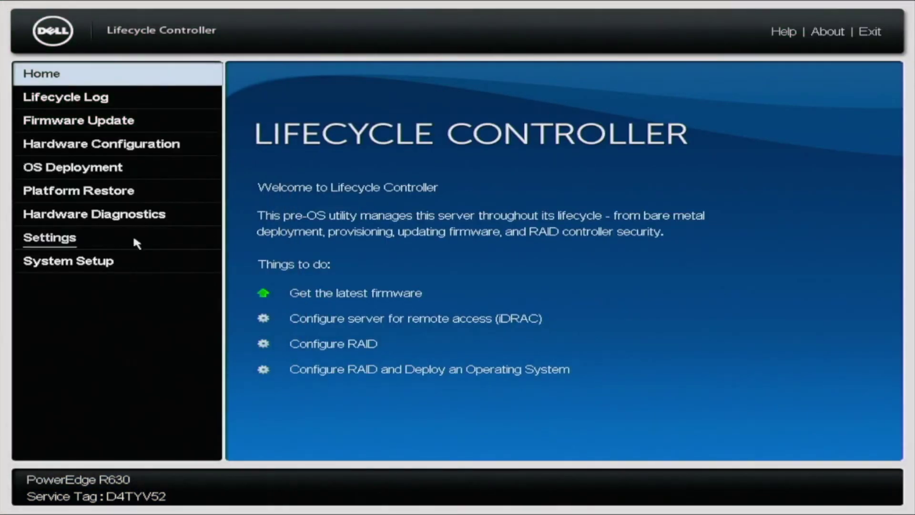
{"action": "left_click", "coordinate": [134, 239]}
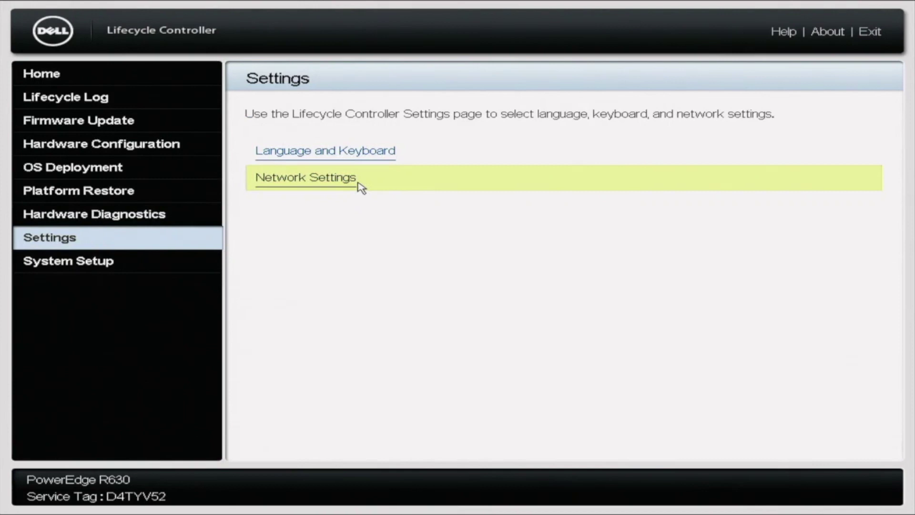
{"action": "left_click", "coordinate": [355, 179]}
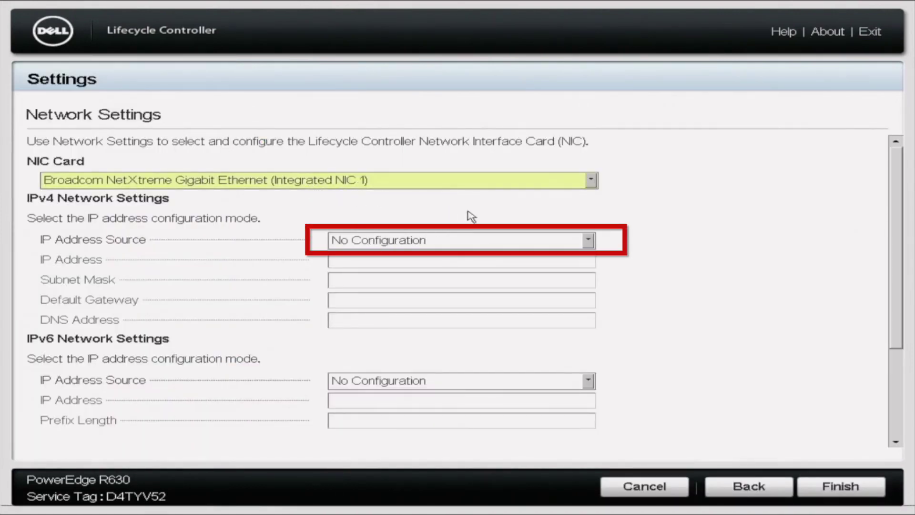
{"action": "left_click", "coordinate": [589, 241]}
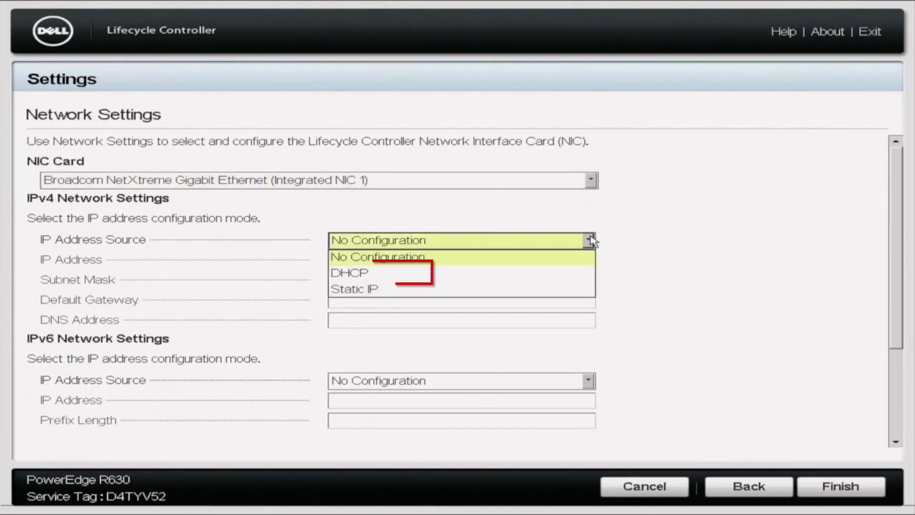
{"action": "left_click", "coordinate": [573, 275]}
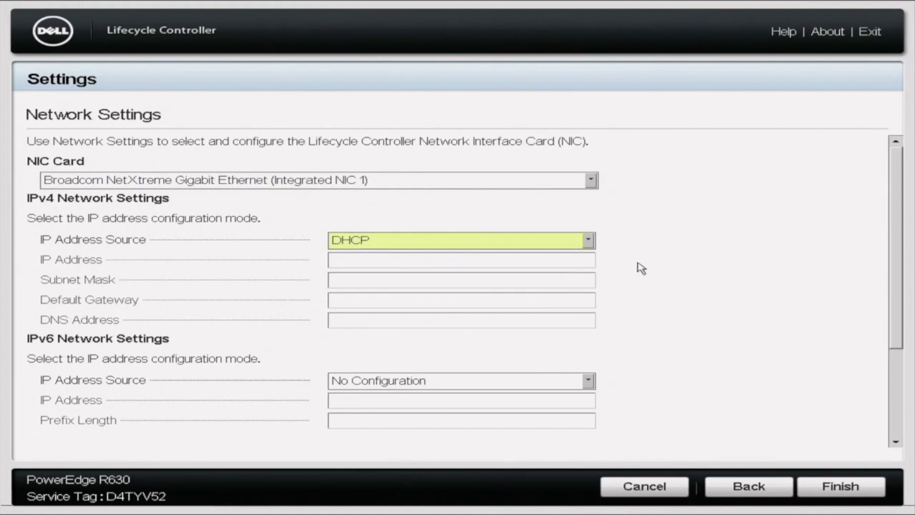
{"action": "left_click", "coordinate": [828, 490]}
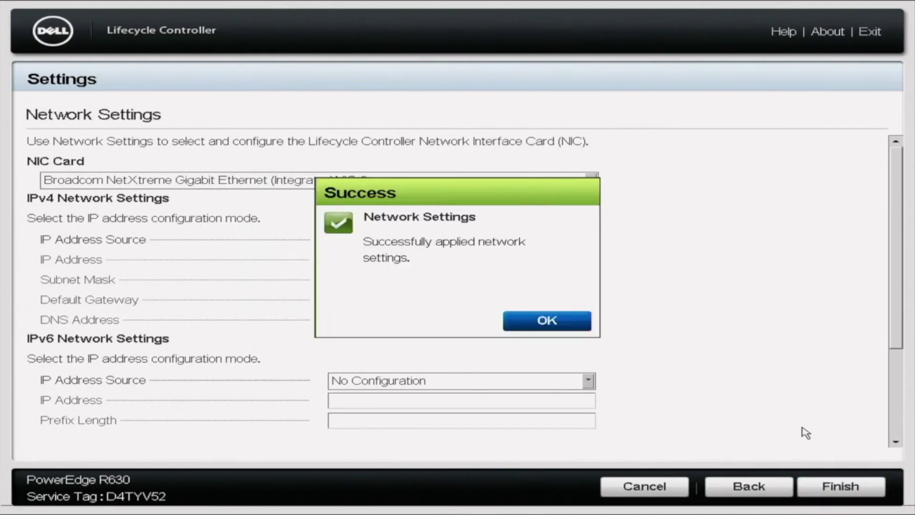
{"action": "left_click", "coordinate": [565, 320]}
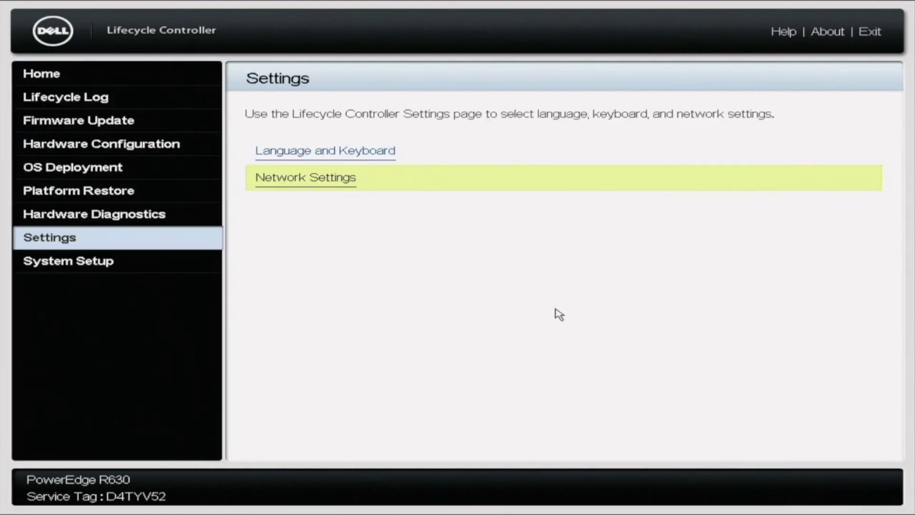
Launch the firmware update wizard using Network Share (CIFS/NFS/HTTP/HTTPS) as the repository
{"action": "left_click", "coordinate": [144, 121]}
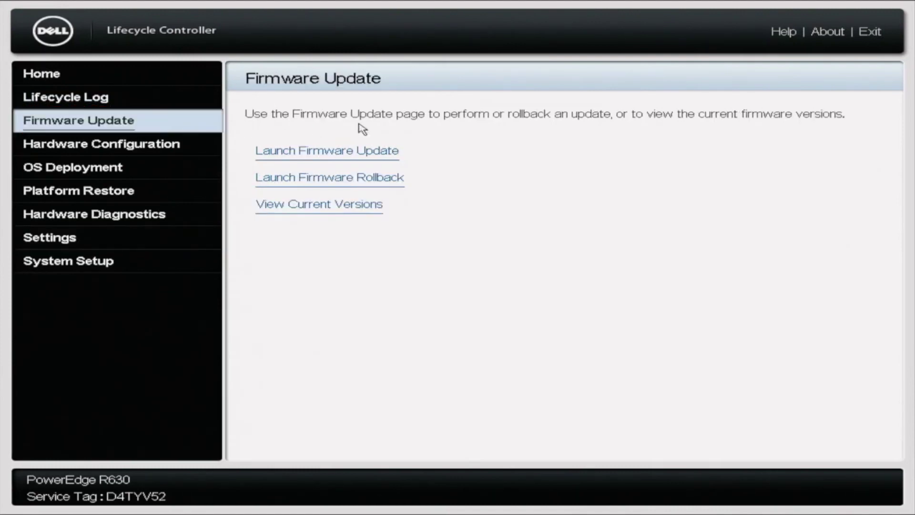
{"action": "left_click", "coordinate": [456, 152]}
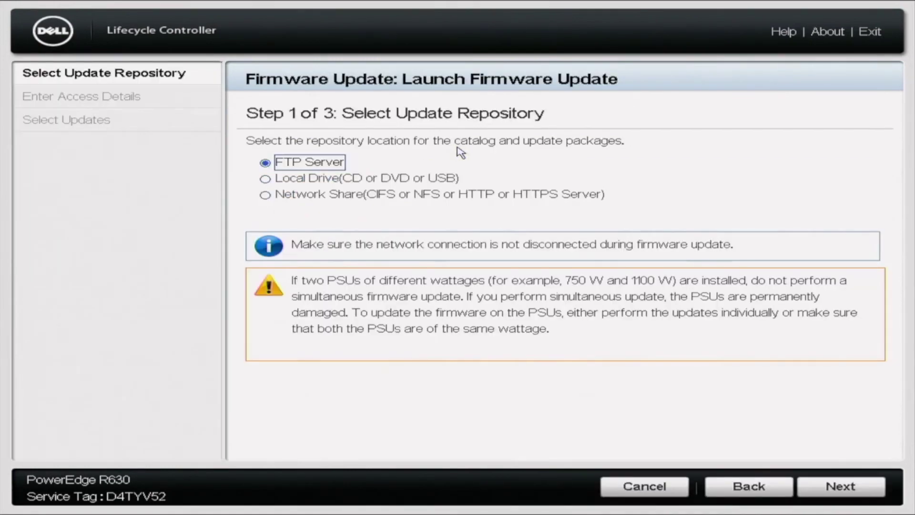
{"action": "left_click", "coordinate": [263, 198]}
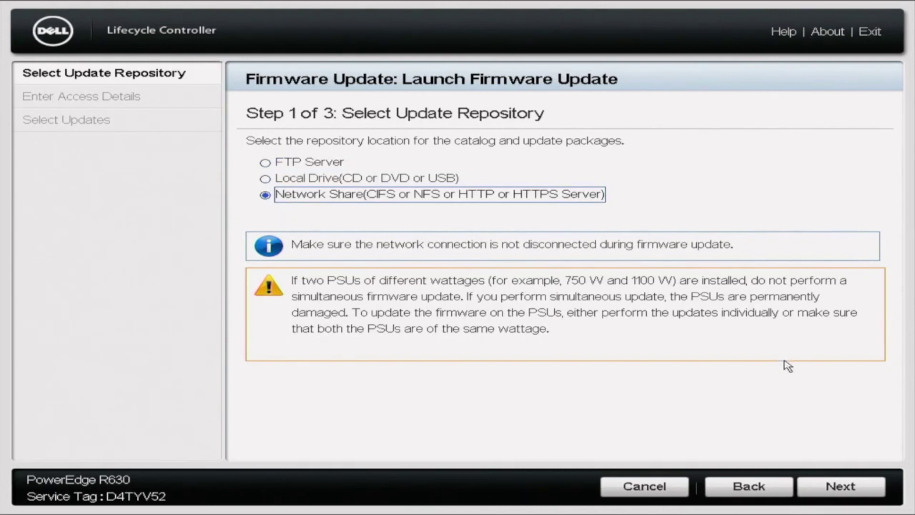
{"action": "left_click", "coordinate": [829, 491]}
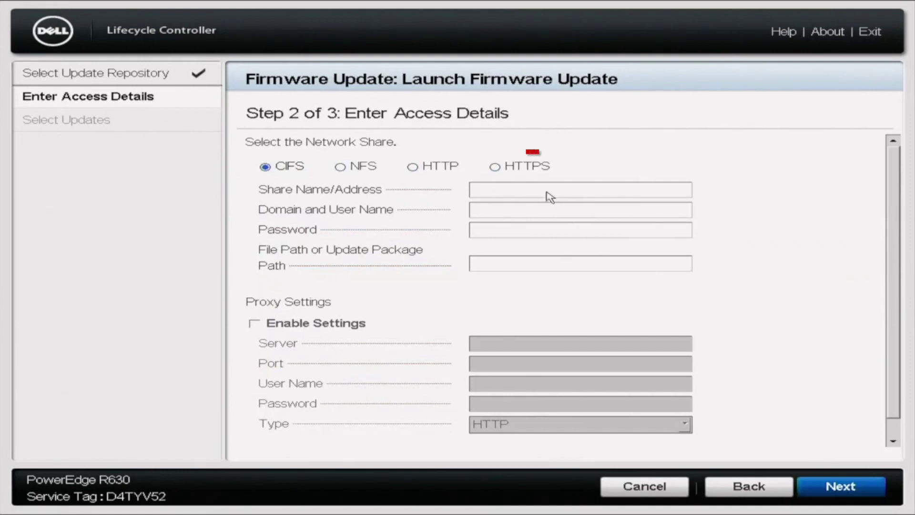
Set the share type to HTTPS with address downloads.dell.com and submit the access details
{"action": "left_click", "coordinate": [511, 166]}
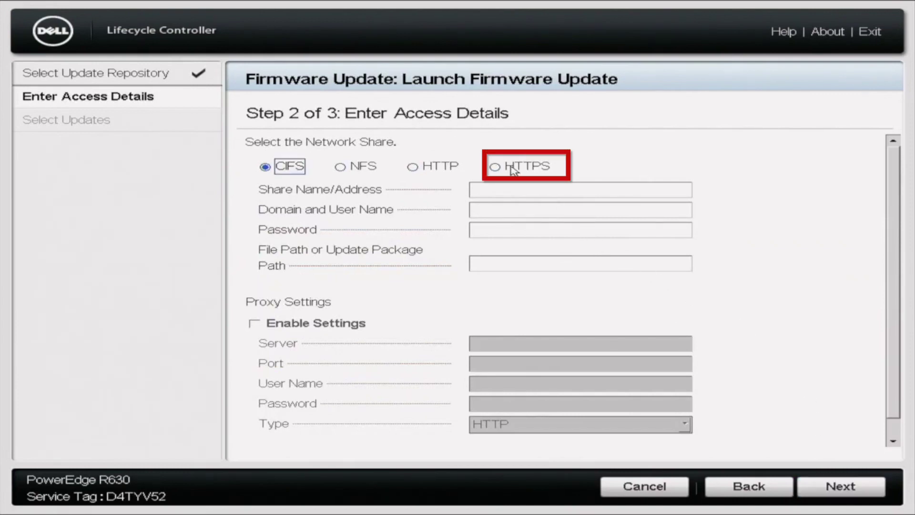
{"action": "left_click", "coordinate": [599, 190]}
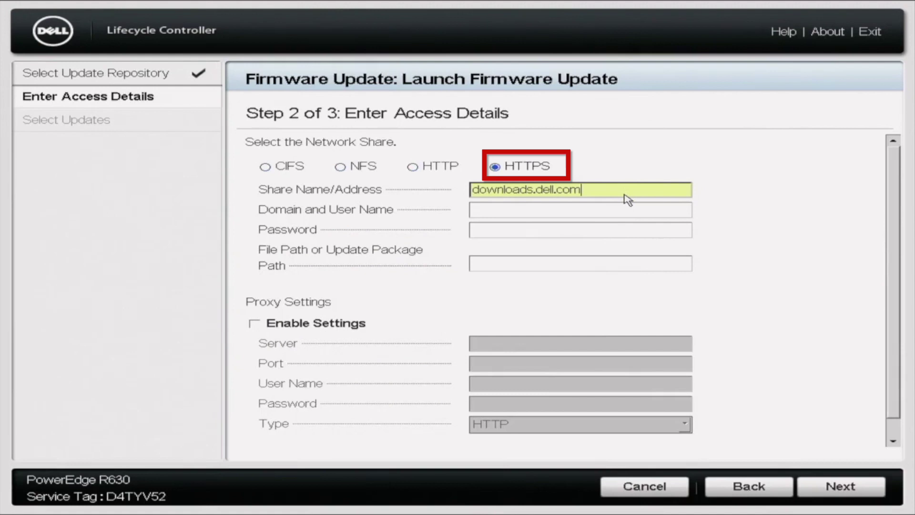
{"action": "key", "text": "BackSpace"}
{"action": "key", "text": "BackSpace"}
{"action": "key", "text": "BackSpace"}
{"action": "key", "text": "BackSpace"}
{"action": "key", "text": "BackSpace"}
{"action": "key", "text": "BackSpace"}
{"action": "key", "text": "BackSpace"}
{"action": "key", "text": "BackSpace"}
{"action": "key", "text": "BackSpace"}
{"action": "key", "text": "BackSpace"}
{"action": "key", "text": "BackSpace"}
{"action": "key", "text": "BackSpace"}
{"action": "key", "text": "BackSpace"}
{"action": "key", "text": "BackSpace"}
{"action": "key", "text": "BackSpace"}
{"action": "key", "text": "BackSpace"}
{"action": "key", "text": "BackSpace"}
{"action": "key", "text": "BackSpace"}
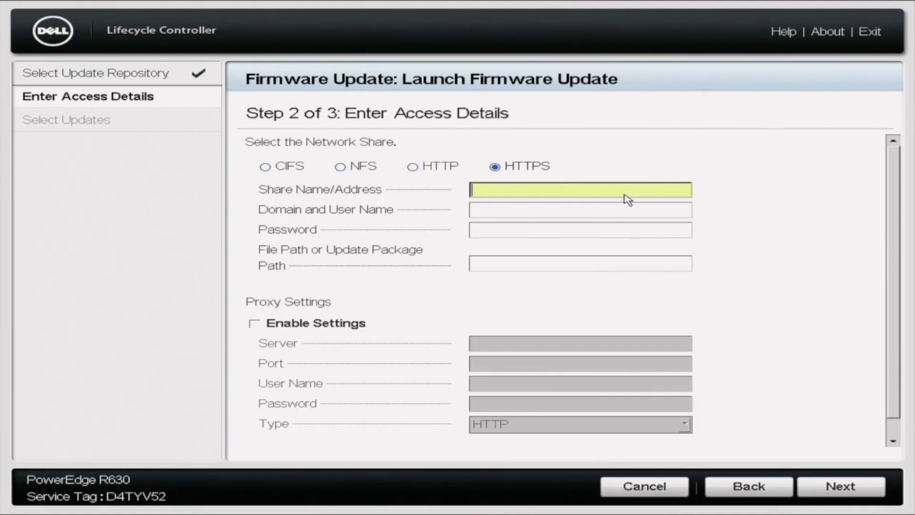
{"action": "type", "text": "downl"}
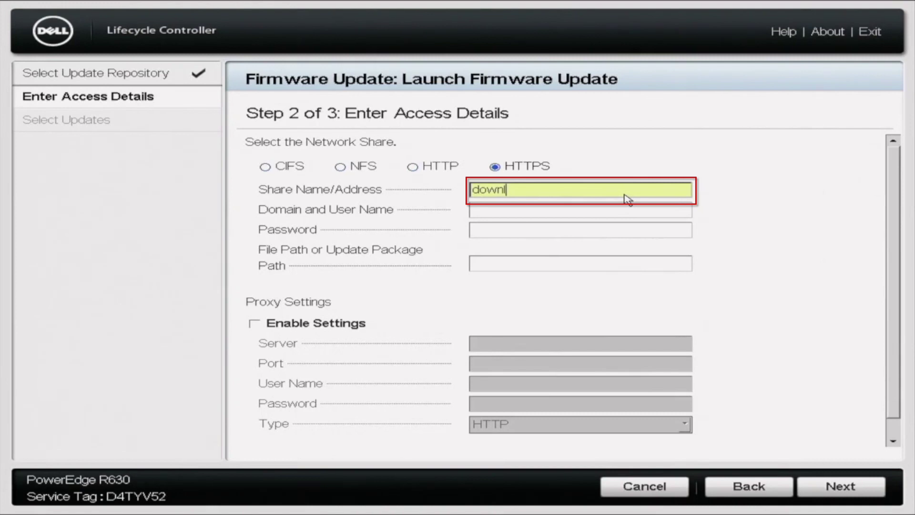
{"action": "type", "text": "oads.dell.com"}
{"action": "left_click", "coordinate": [819, 484]}
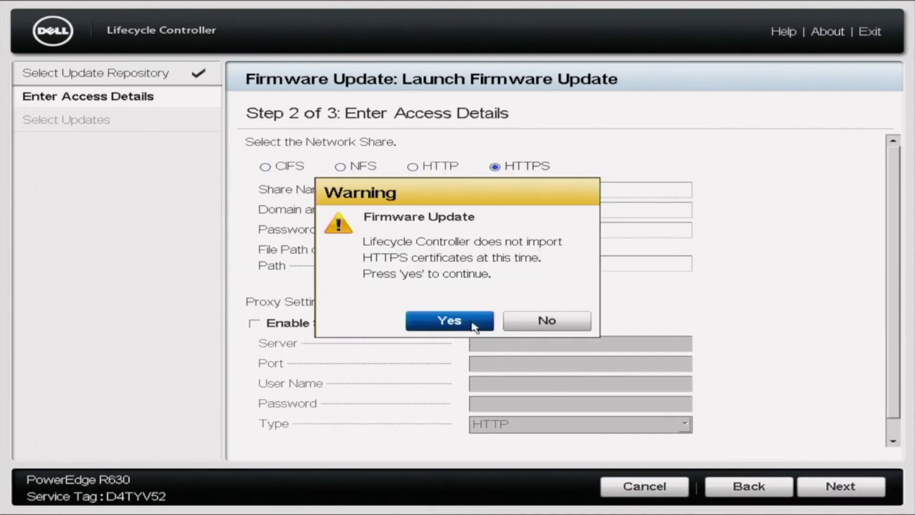
Accept the HTTPS certificate warning and review the preselected catalog 22.06.17 updates: BIOS, iDRAC, NICs, HBA330
{"action": "left_click", "coordinate": [475, 328]}
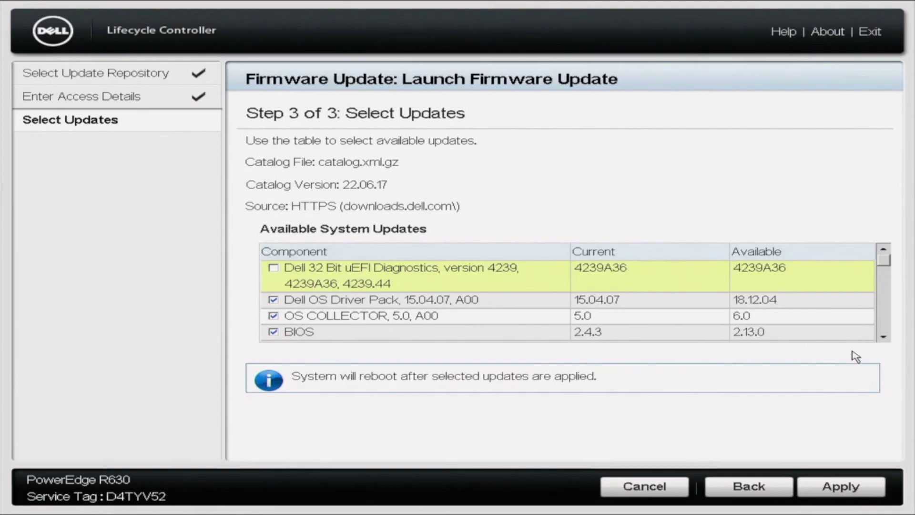
{"action": "left_click", "coordinate": [883, 338]}
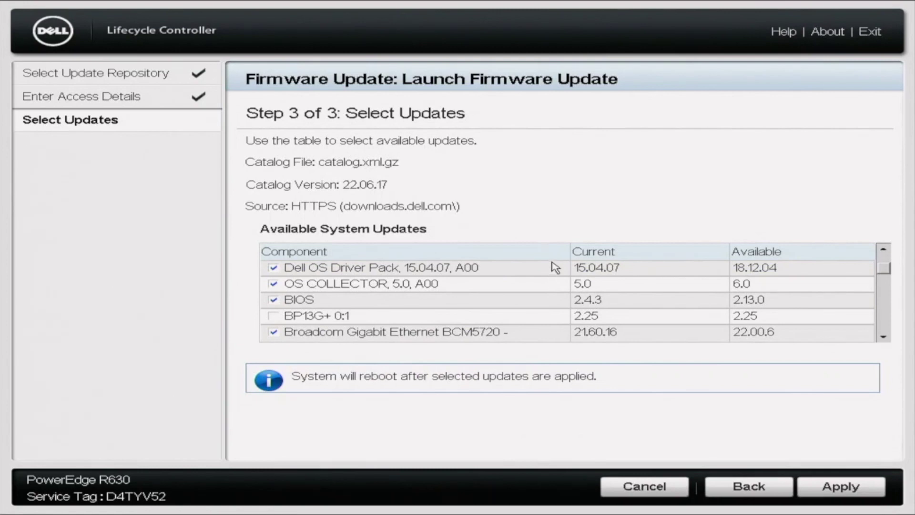
{"action": "left_click", "coordinate": [883, 337]}
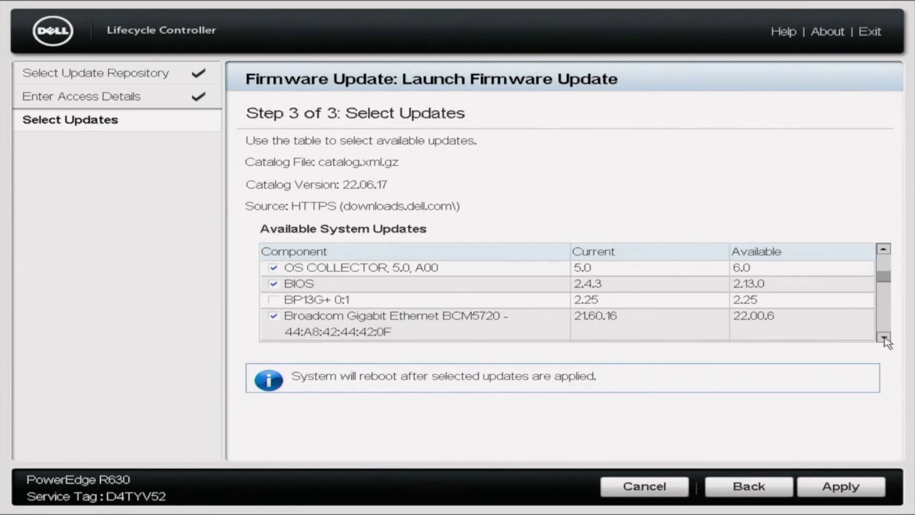
{"action": "left_click", "coordinate": [883, 336]}
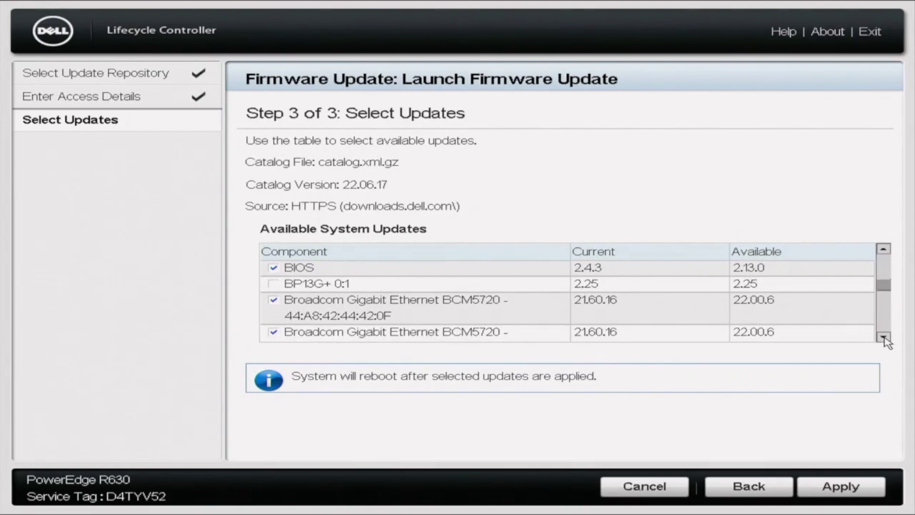
{"action": "left_click", "coordinate": [882, 337]}
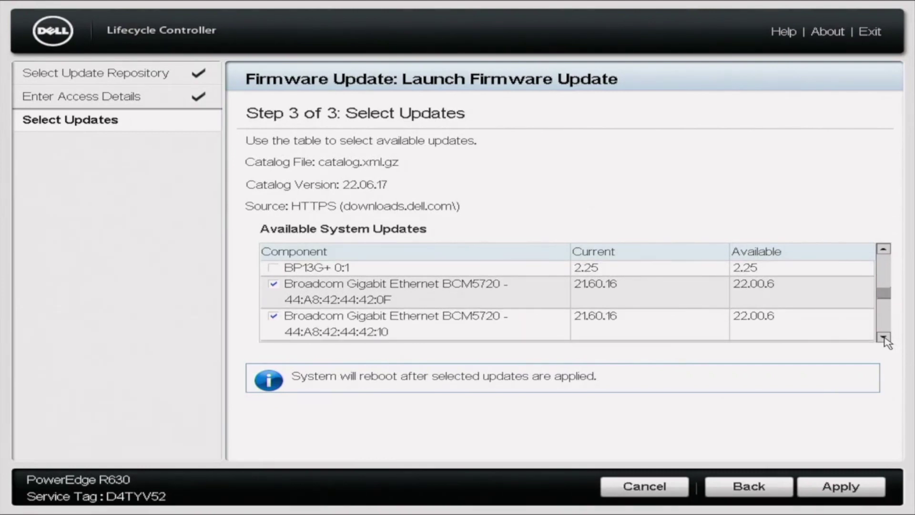
{"action": "left_click", "coordinate": [883, 336]}
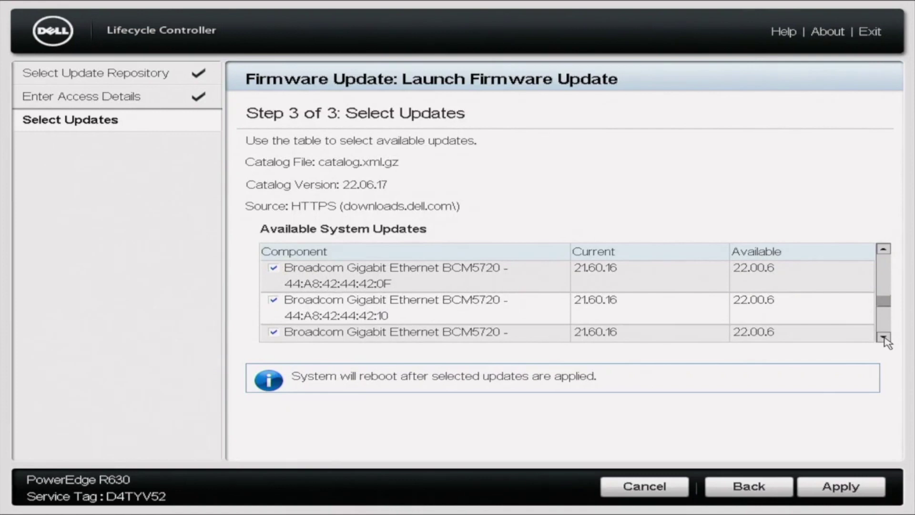
{"action": "left_click", "coordinate": [883, 336]}
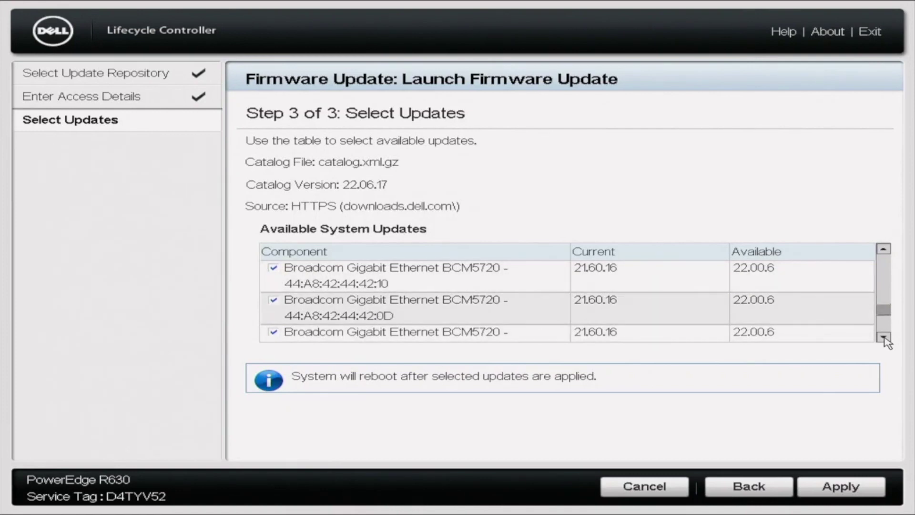
{"action": "left_click", "coordinate": [883, 337]}
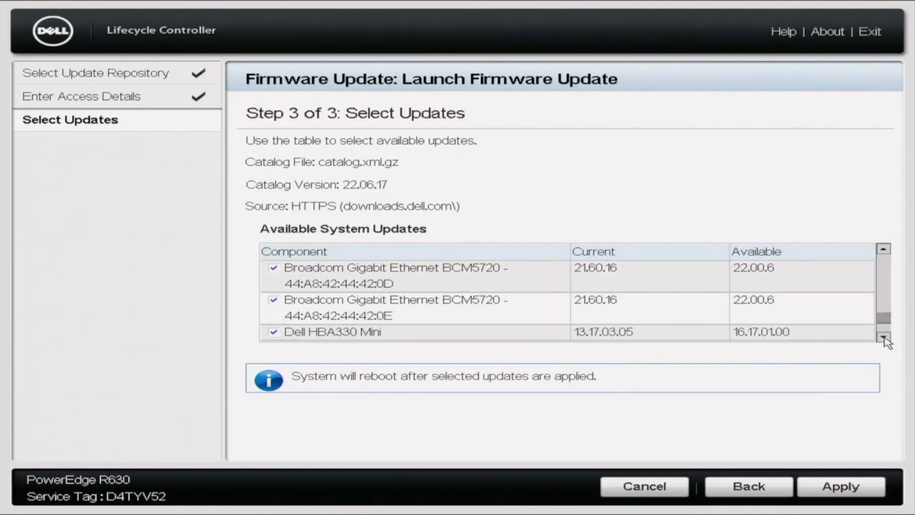
{"action": "left_click", "coordinate": [882, 337]}
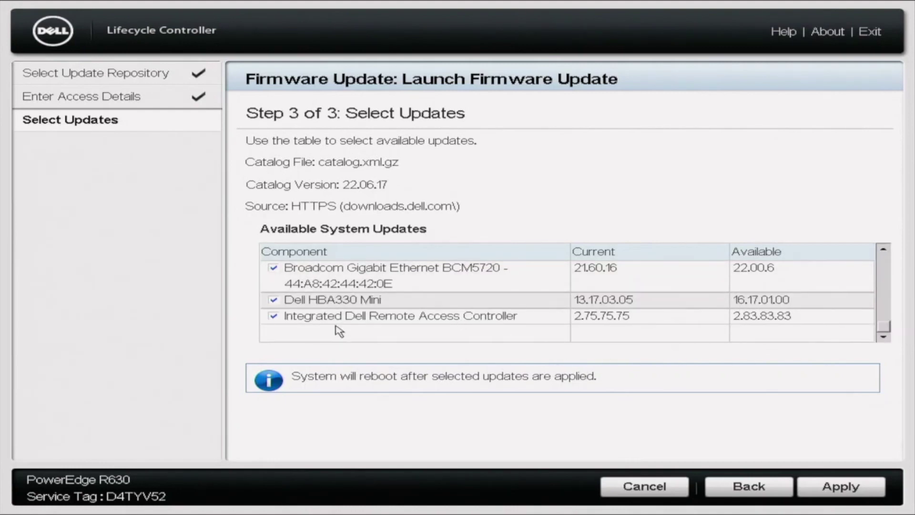
{"action": "left_click", "coordinate": [883, 335]}
{"action": "left_click_drag", "start_coordinate": [885, 332], "coordinate": [884, 260]}
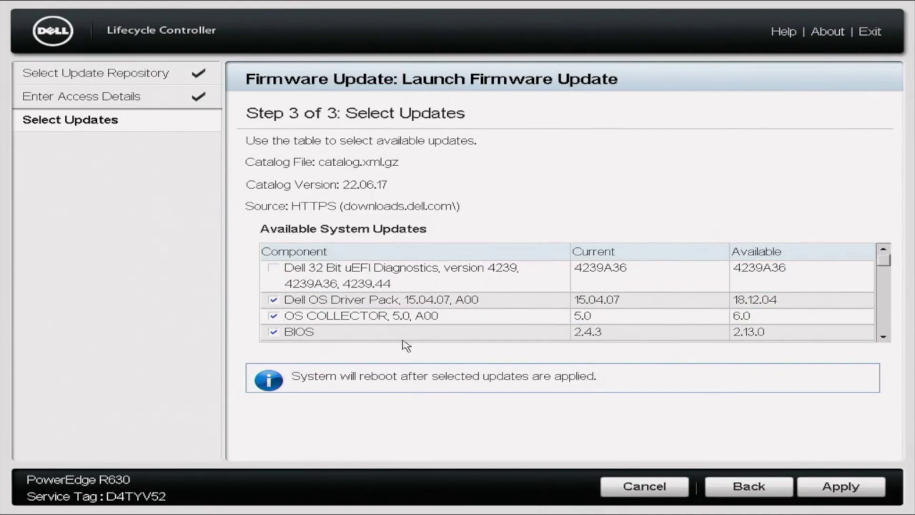
Apply the selected updates, then after the reboot return to Lifecycle Controller's Firmware Update page
{"action": "left_click", "coordinate": [828, 491]}
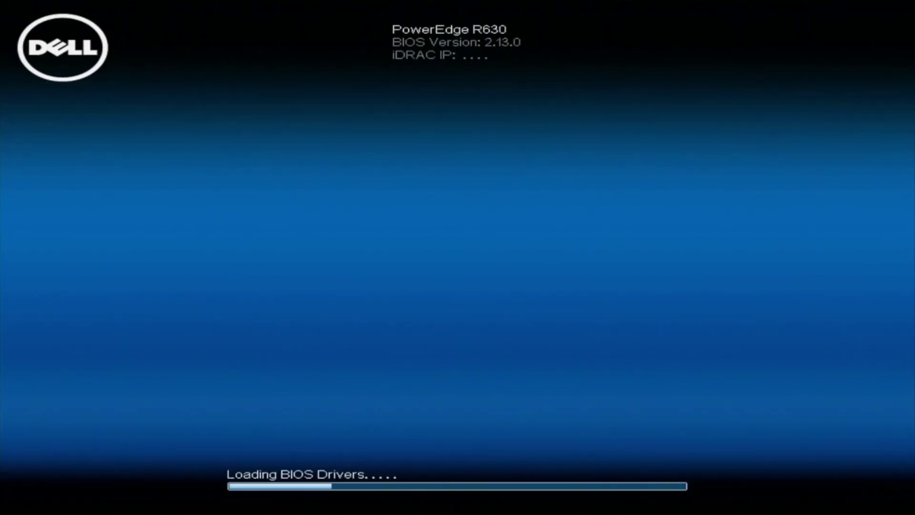
{"action": "key", "text": "F10"}
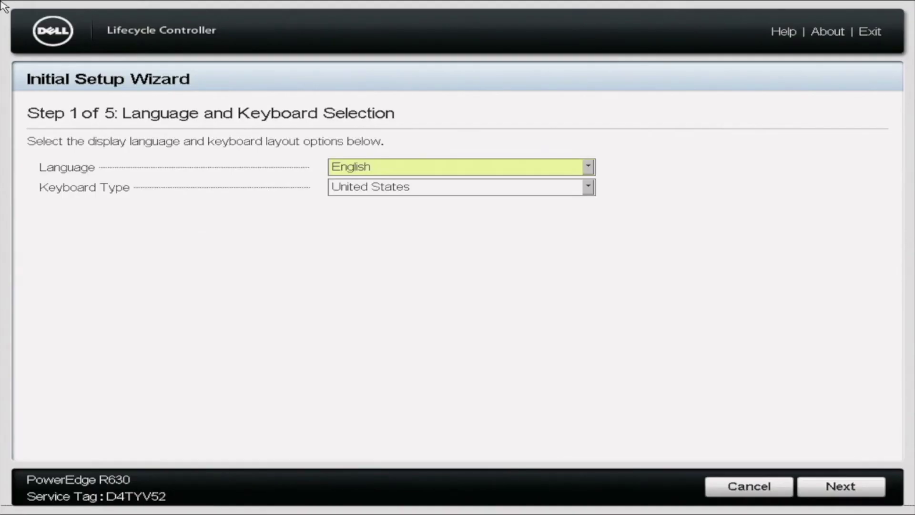
{"action": "key", "text": "Tab"}
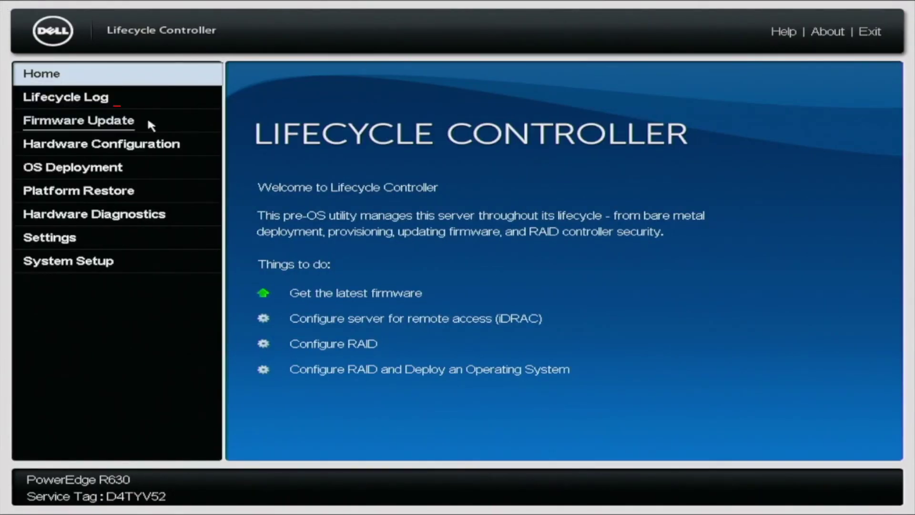
{"action": "left_click", "coordinate": [148, 121]}
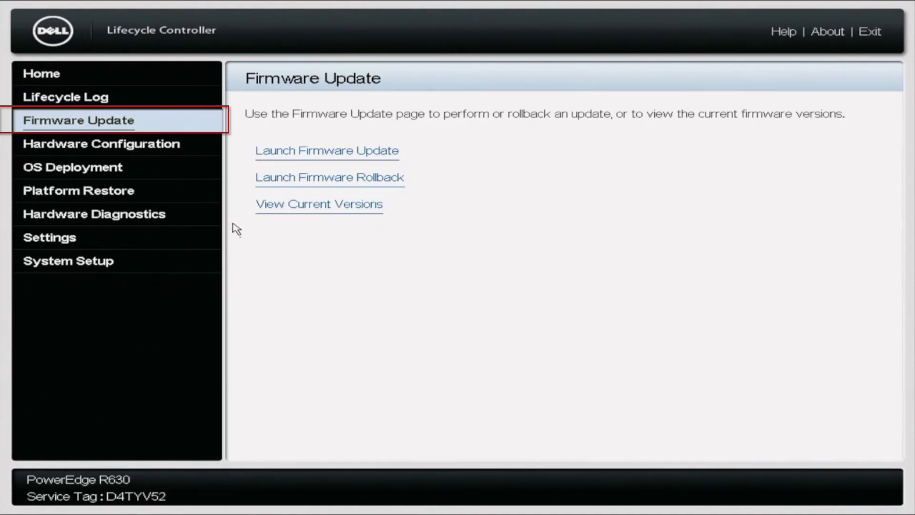
{"action": "left_click", "coordinate": [314, 210]}
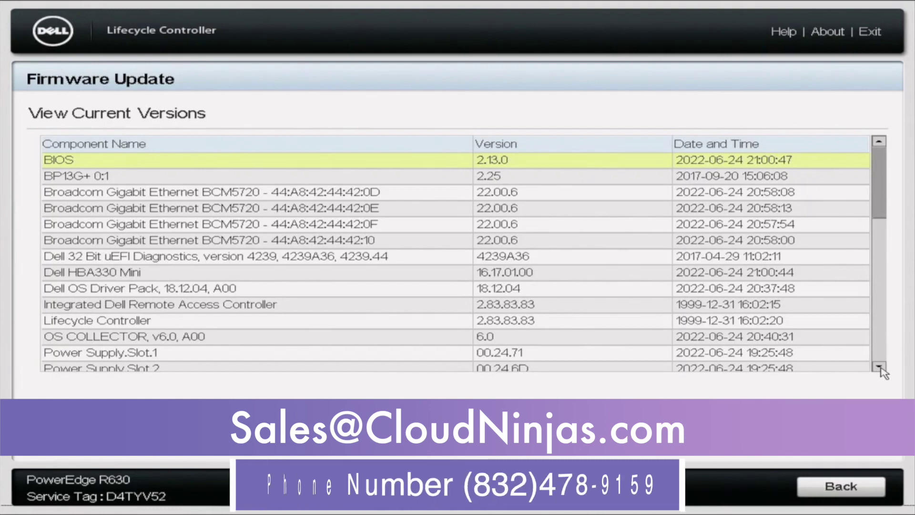
{"action": "left_click", "coordinate": [879, 367]}
{"action": "left_click", "coordinate": [879, 367]}
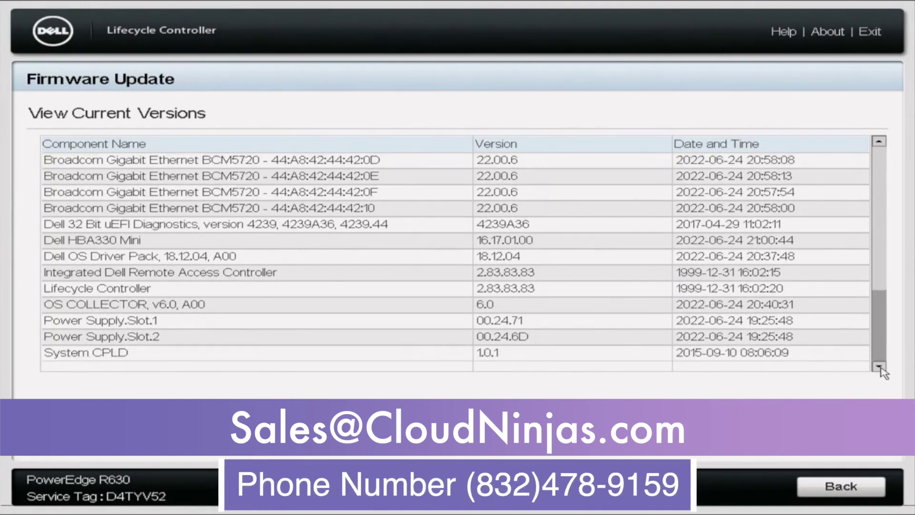
{"action": "left_click", "coordinate": [446, 291]}
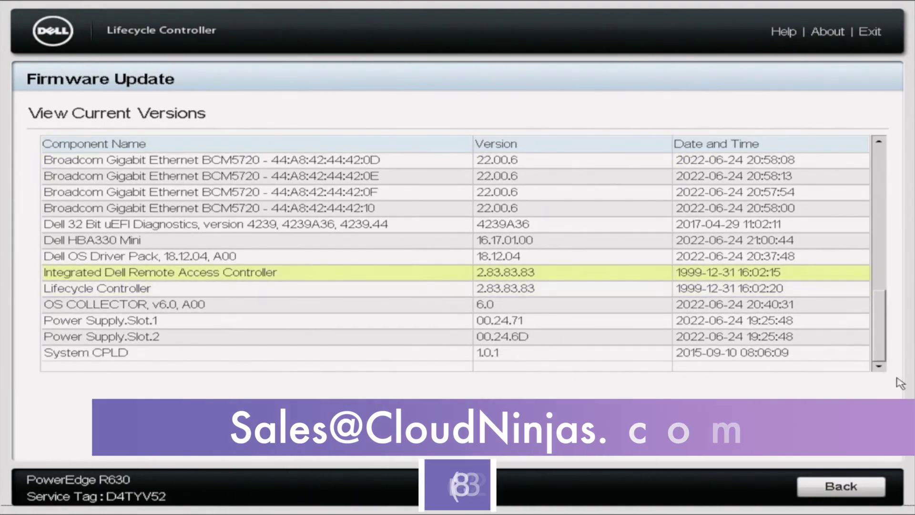
{"action": "scroll", "coordinate": [762, 333], "scroll_direction": "up", "scroll_amount": 2}
{"action": "left_click", "coordinate": [852, 480]}
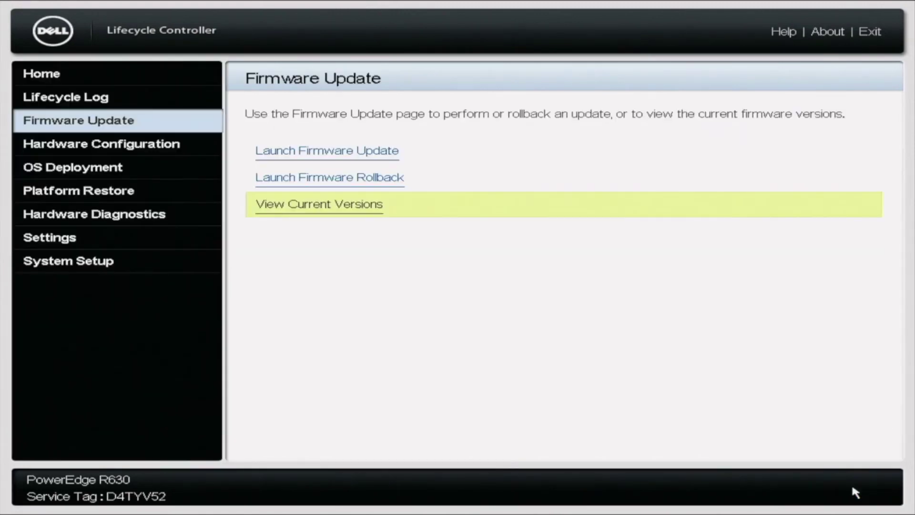